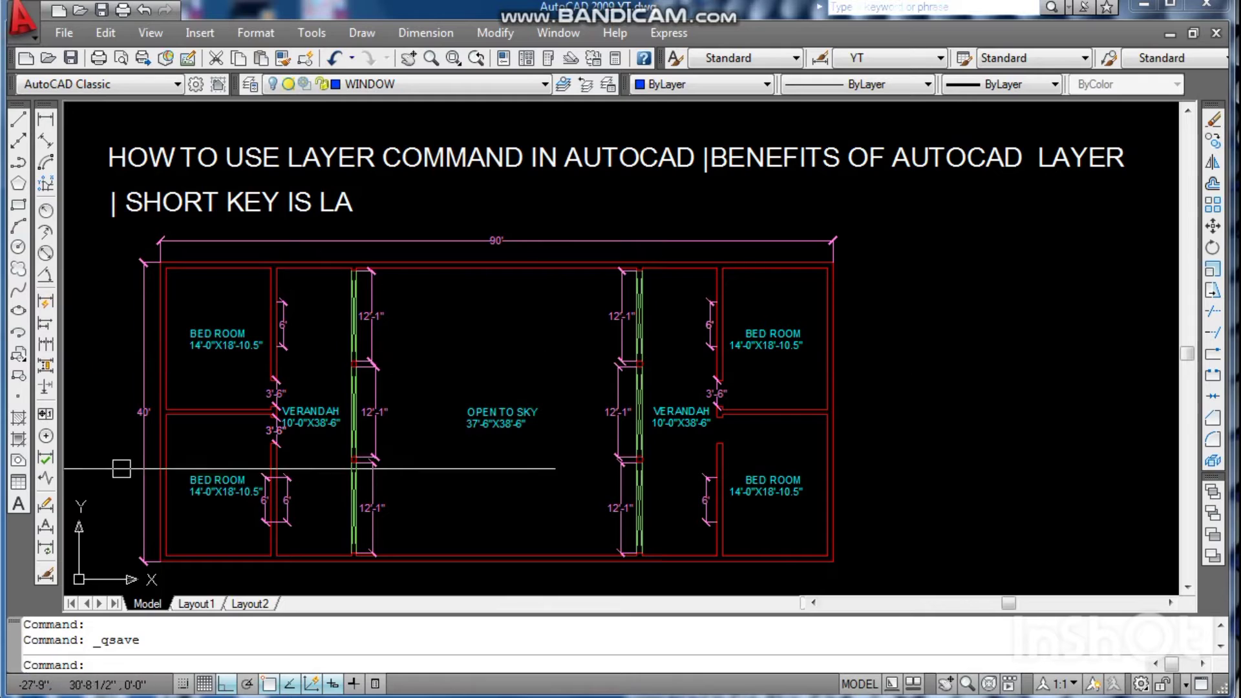
# Step: Check which layers the middle 12'-1" dimension and the adjacent green line belong to, and review the drawing's layer list
pyautogui.click(381, 91)
pyautogui.click(398, 363)
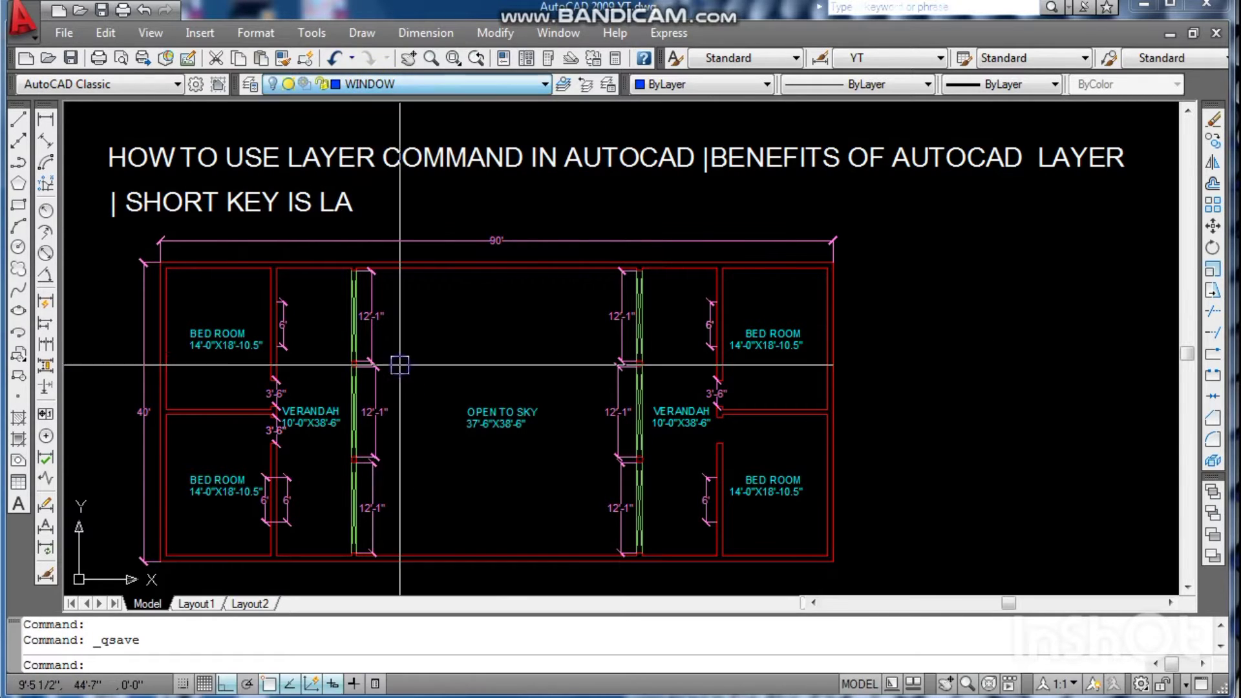
pyautogui.click(377, 424)
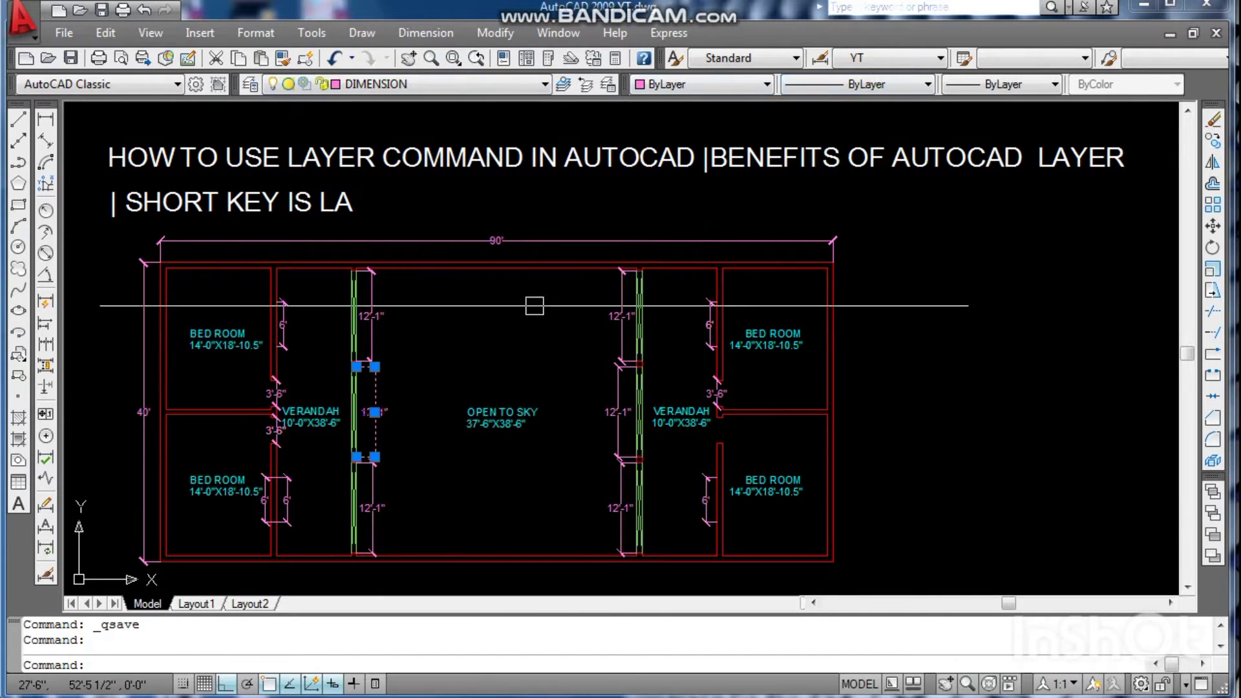
pyautogui.press('Escape')
pyautogui.press('Escape')
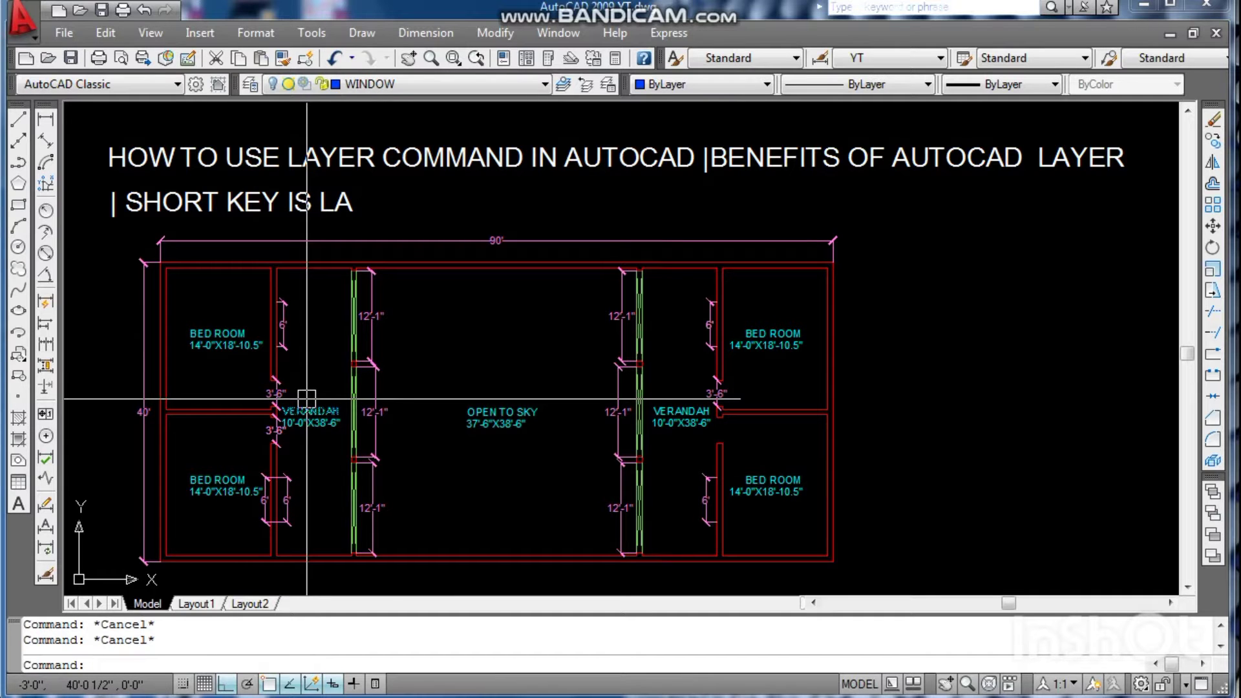
pyautogui.click(358, 420)
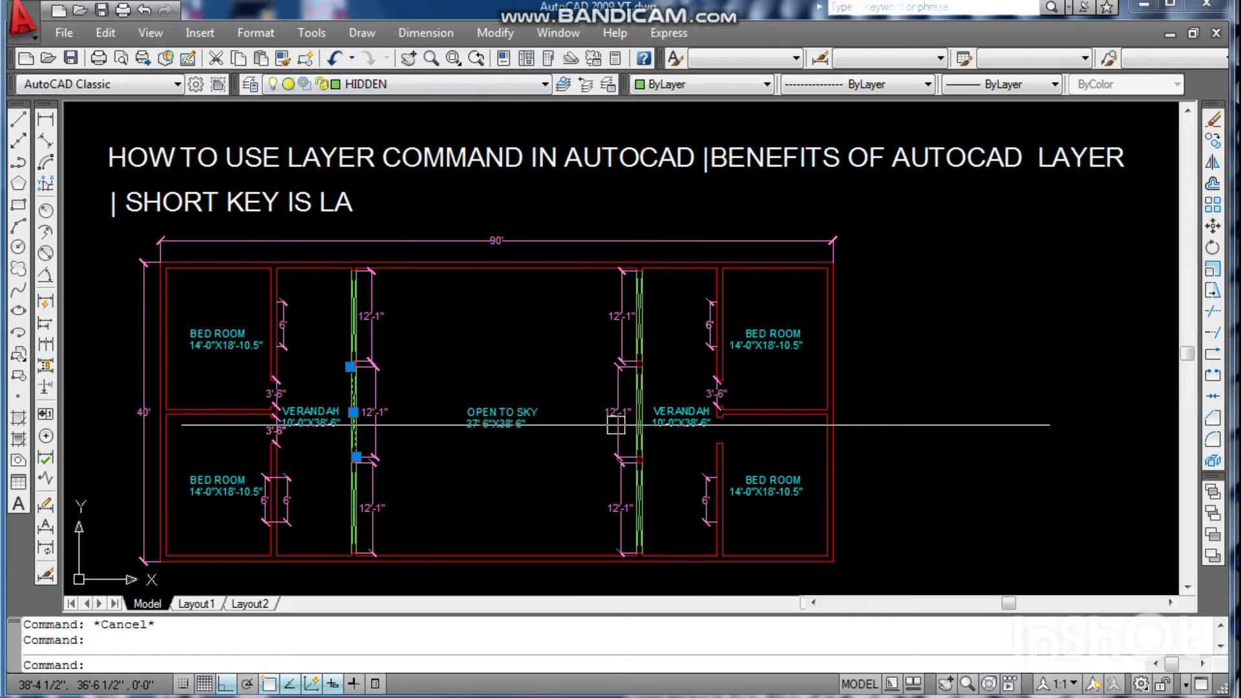
pyautogui.press('Escape')
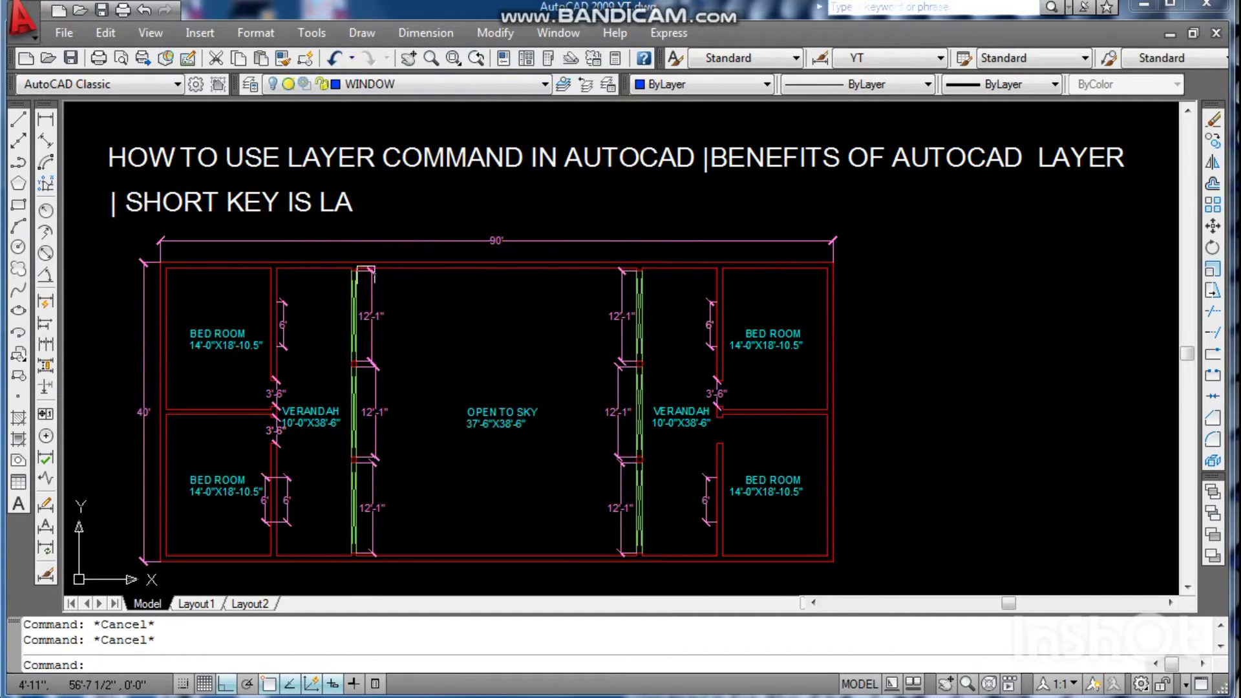
pyautogui.click(373, 84)
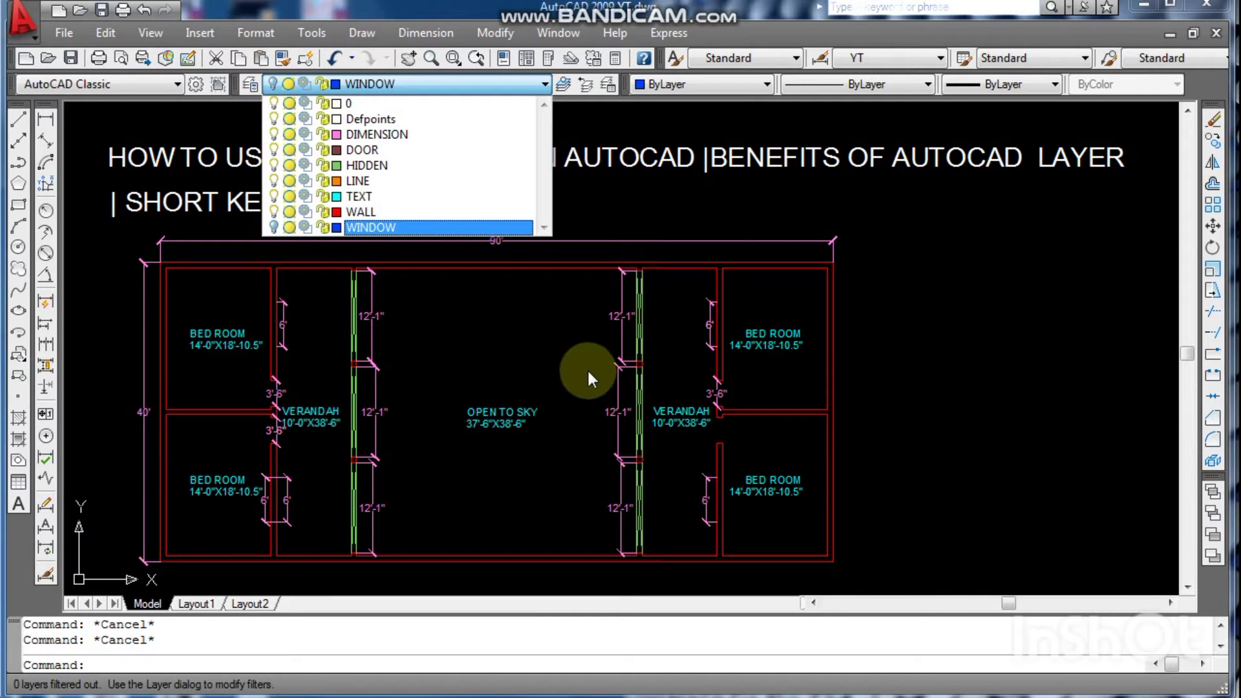
pyautogui.click(496, 411)
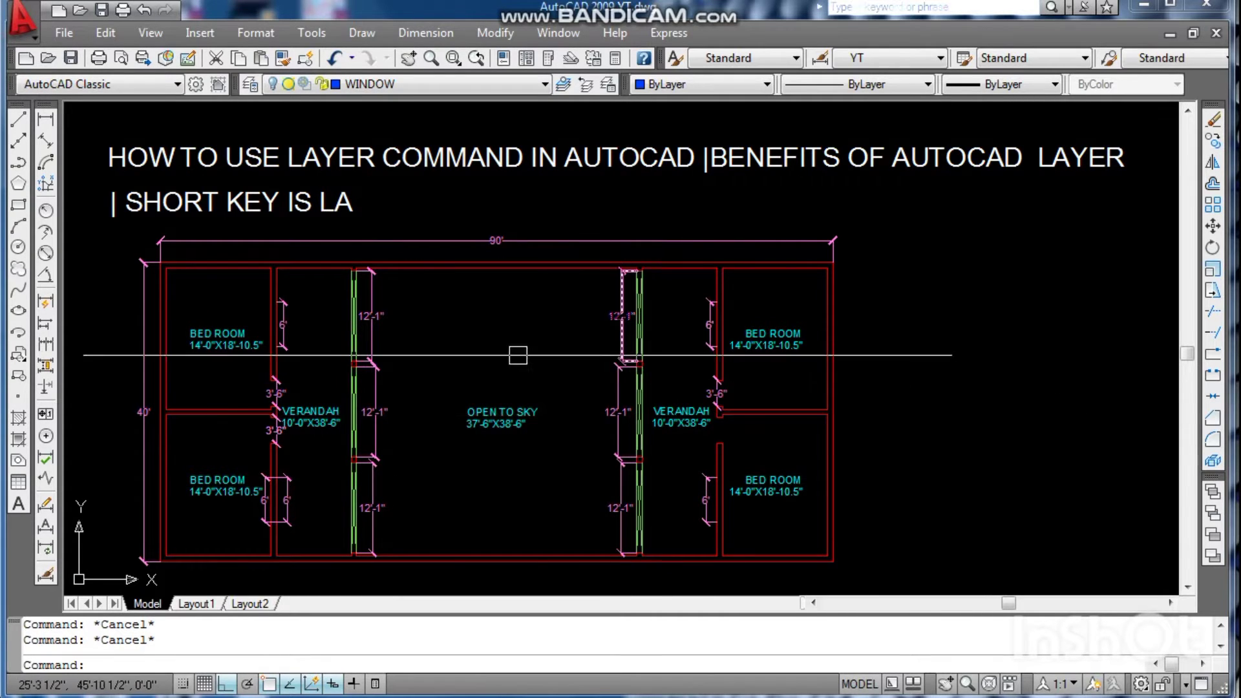
# Step: Turn off the DIMENSION layer to hide all dimensions in the floor plan
pyautogui.click(371, 91)
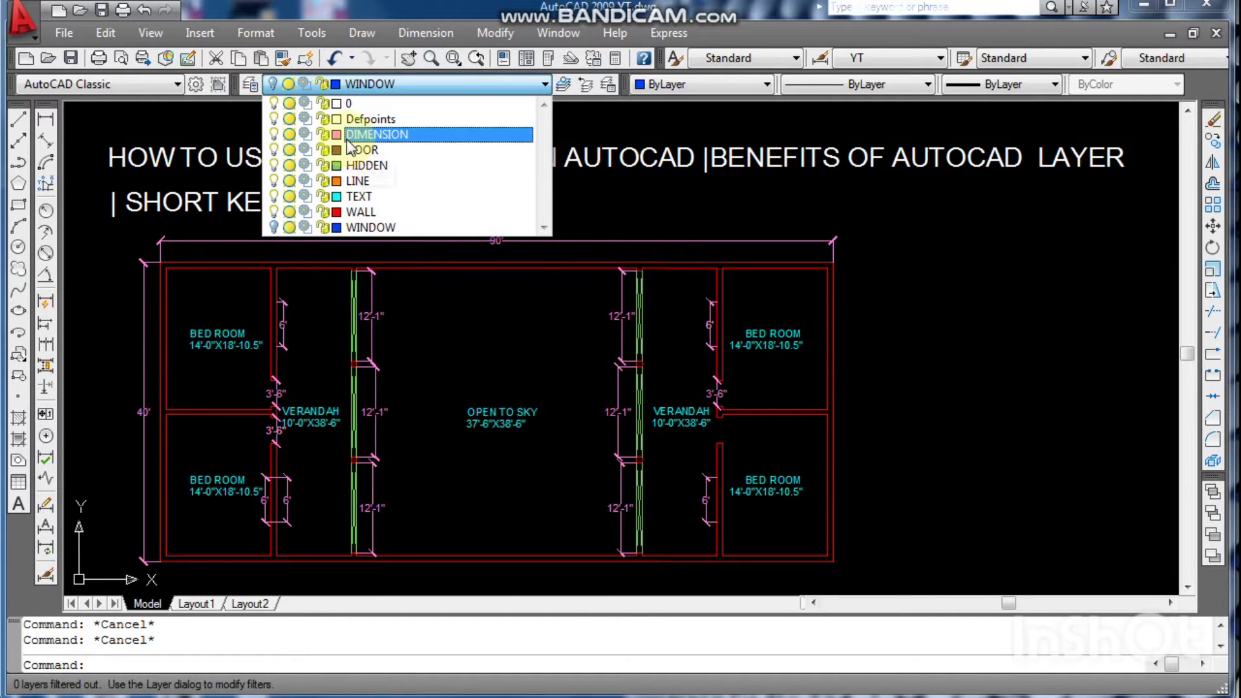
pyautogui.click(273, 134)
pyautogui.click(456, 337)
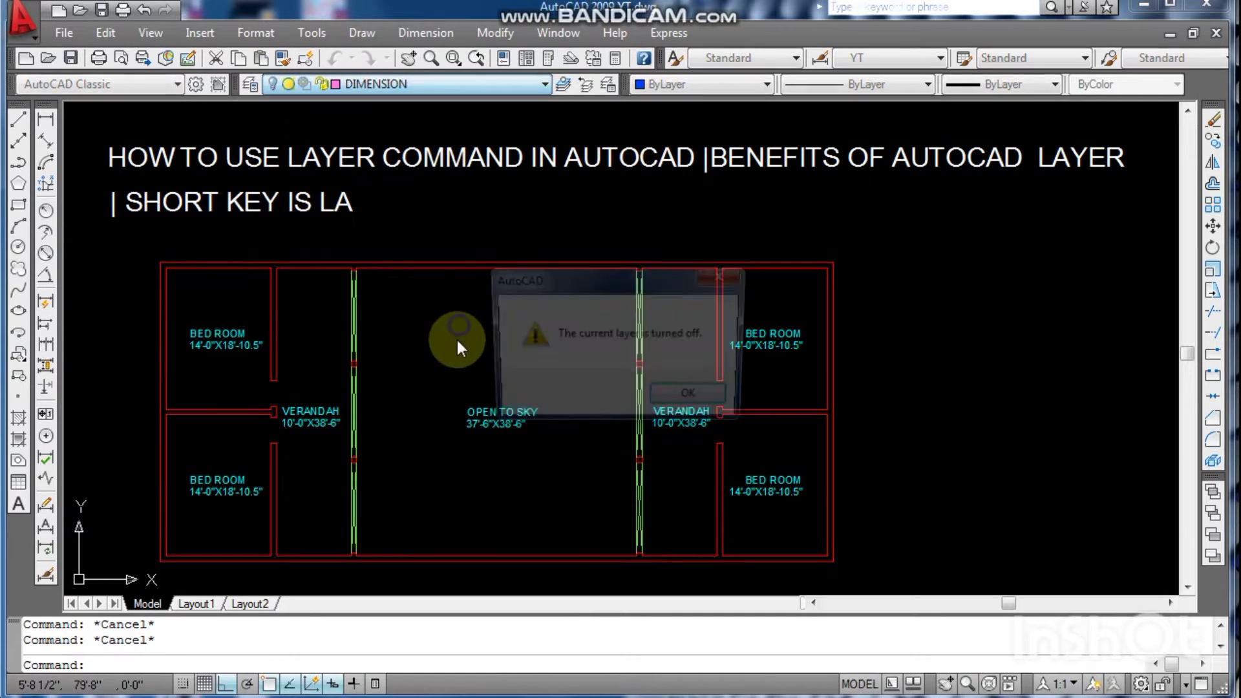
pyautogui.click(685, 394)
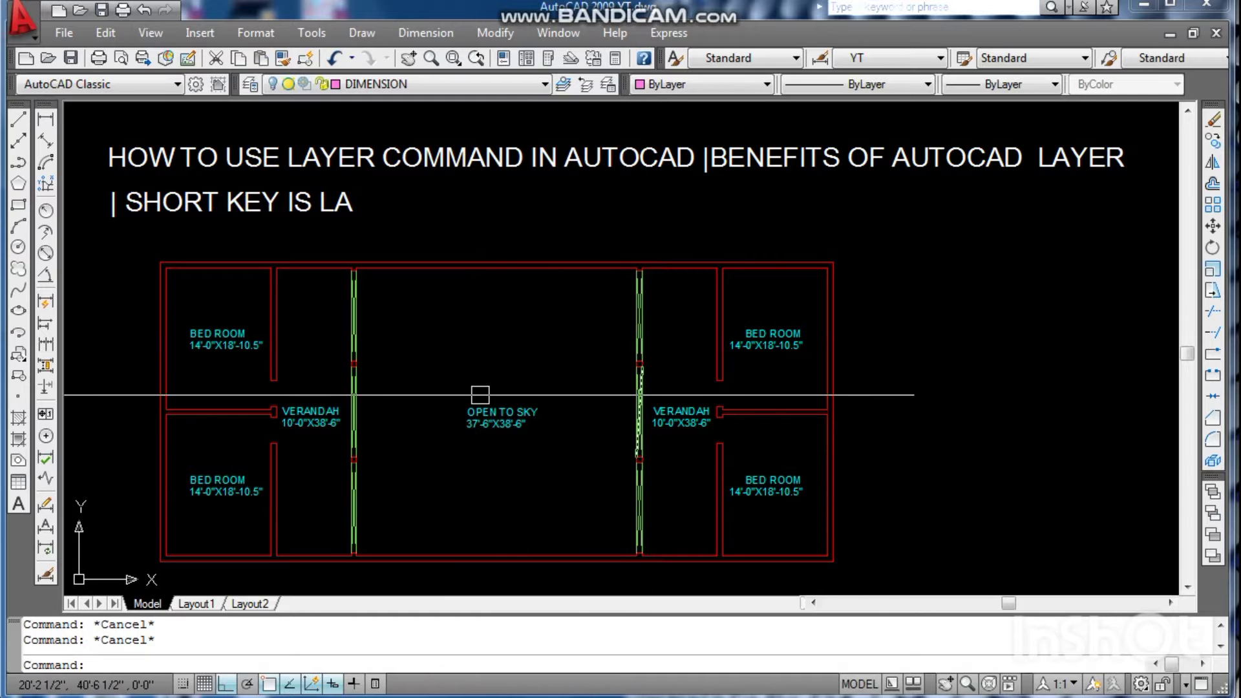
# Step: Turn the DIMENSION layer back on to show the floor plan's dimensions
pyautogui.click(354, 86)
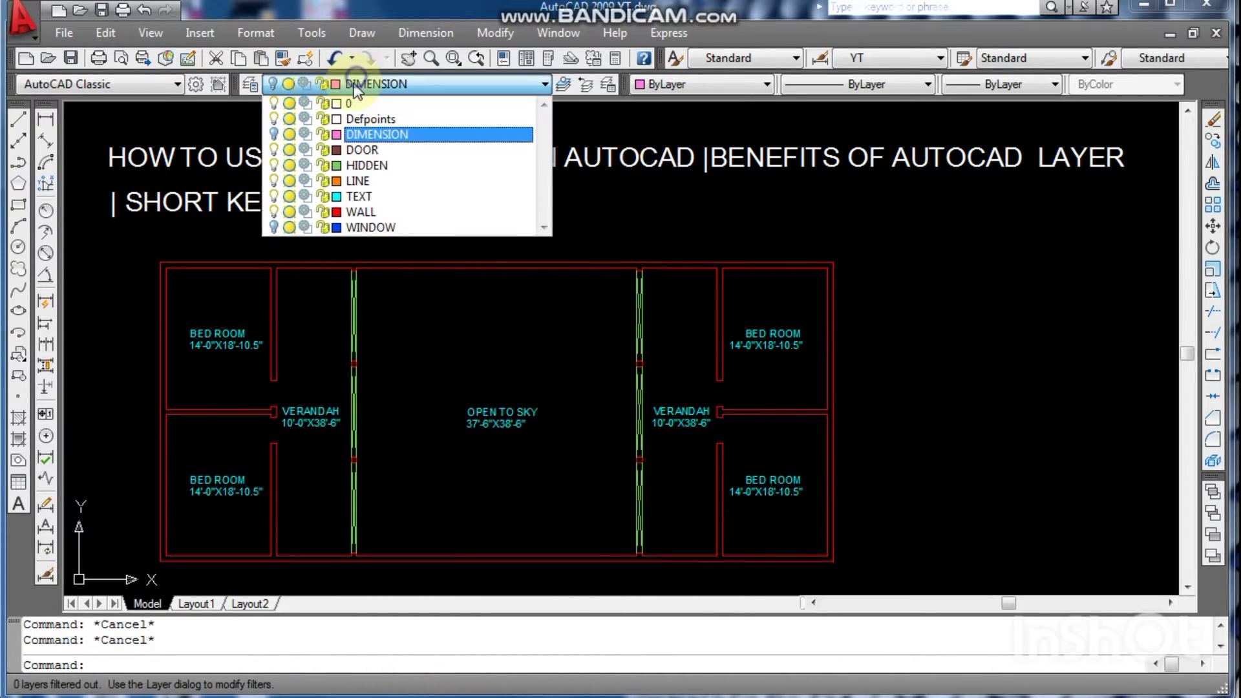
pyautogui.click(274, 134)
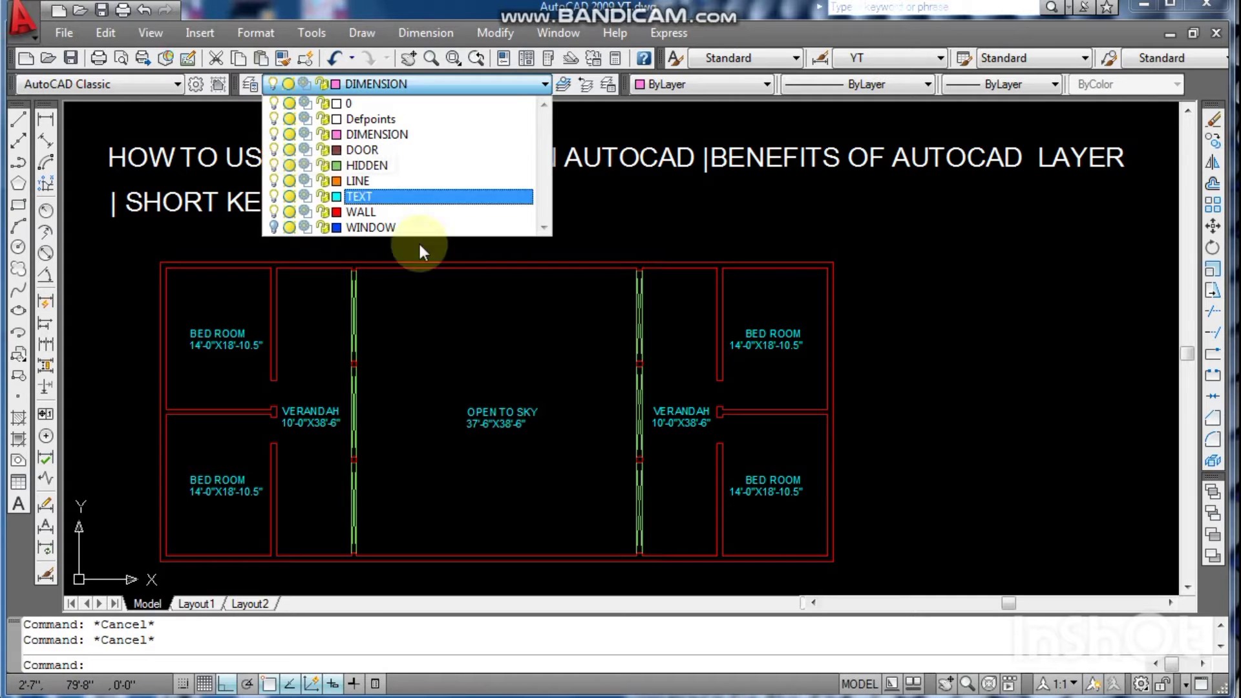
pyautogui.click(539, 391)
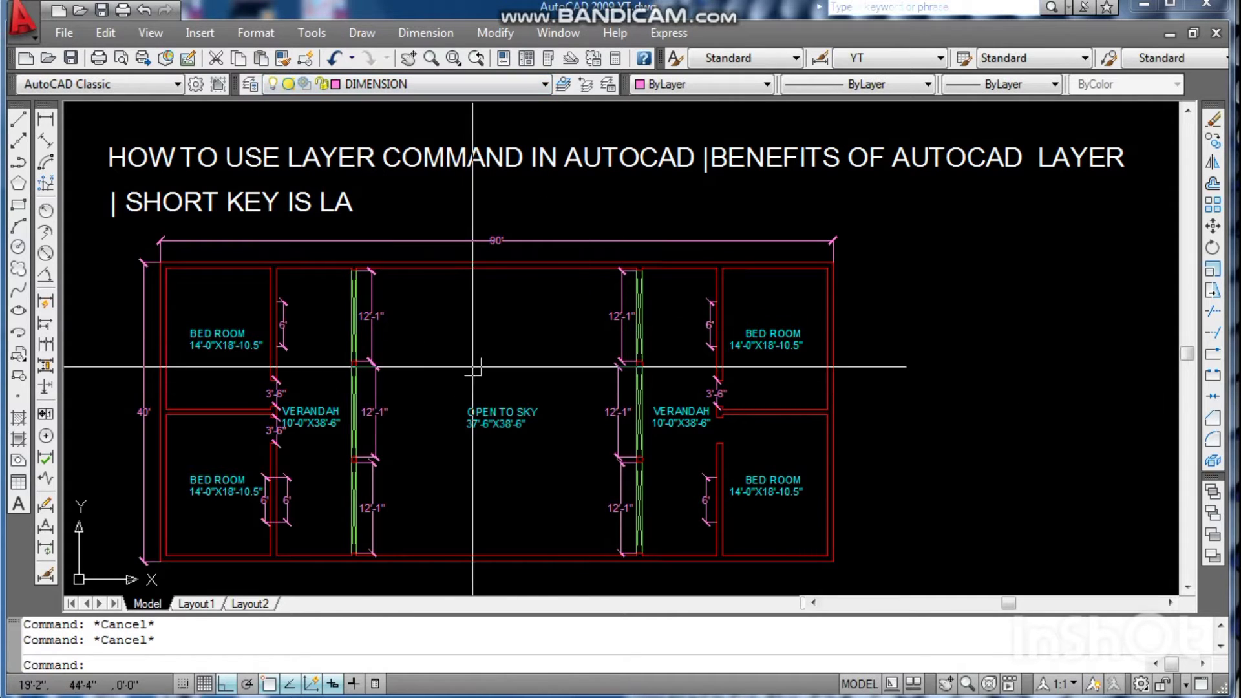
# Step: Turn on the WINDOW layer to show the windows in the bedroom walls
pyautogui.click(336, 84)
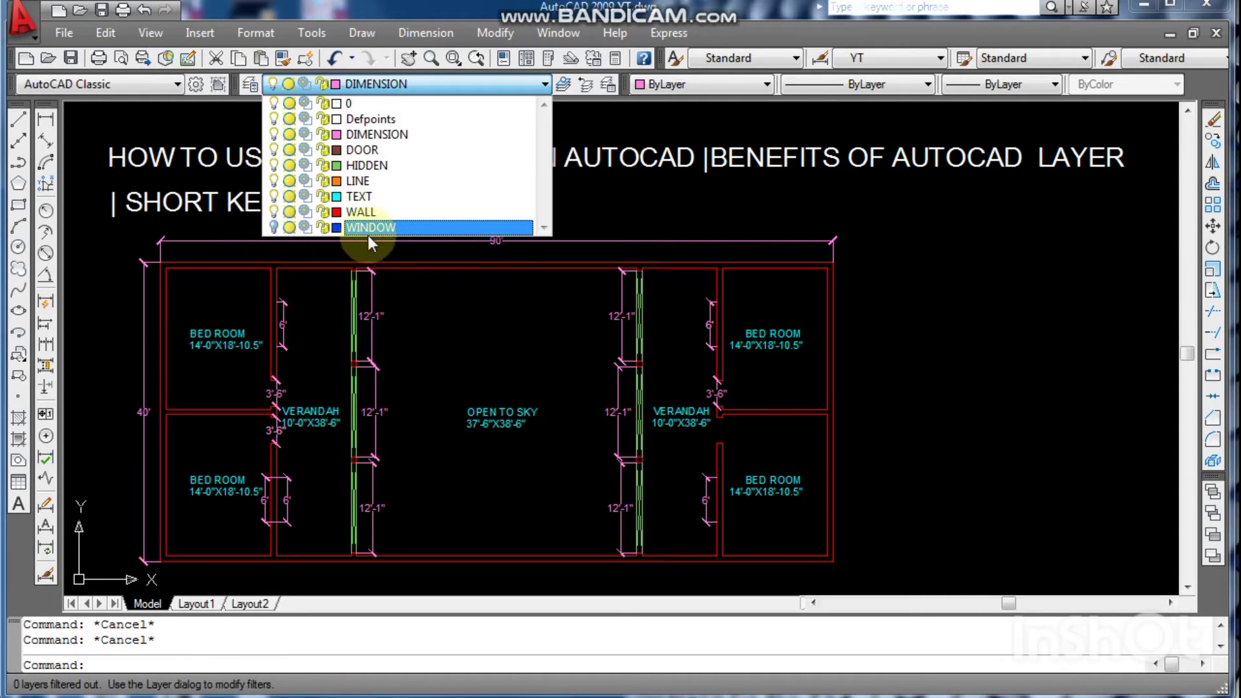
pyautogui.click(408, 315)
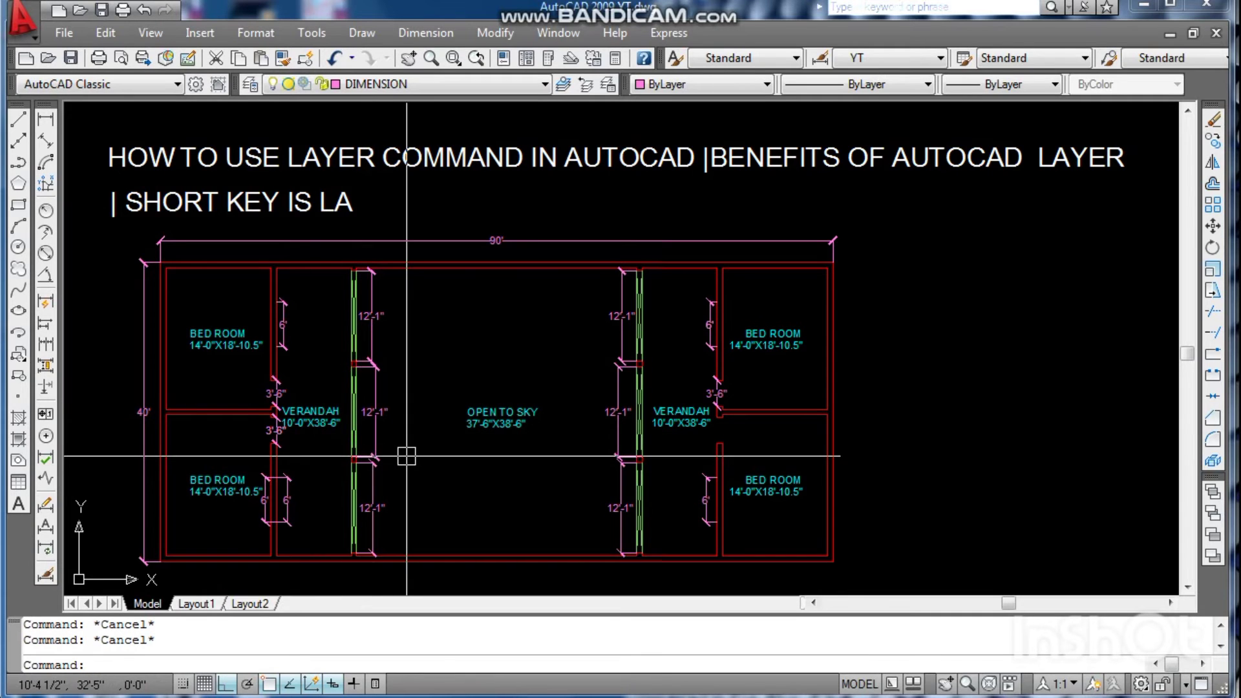
pyautogui.click(348, 85)
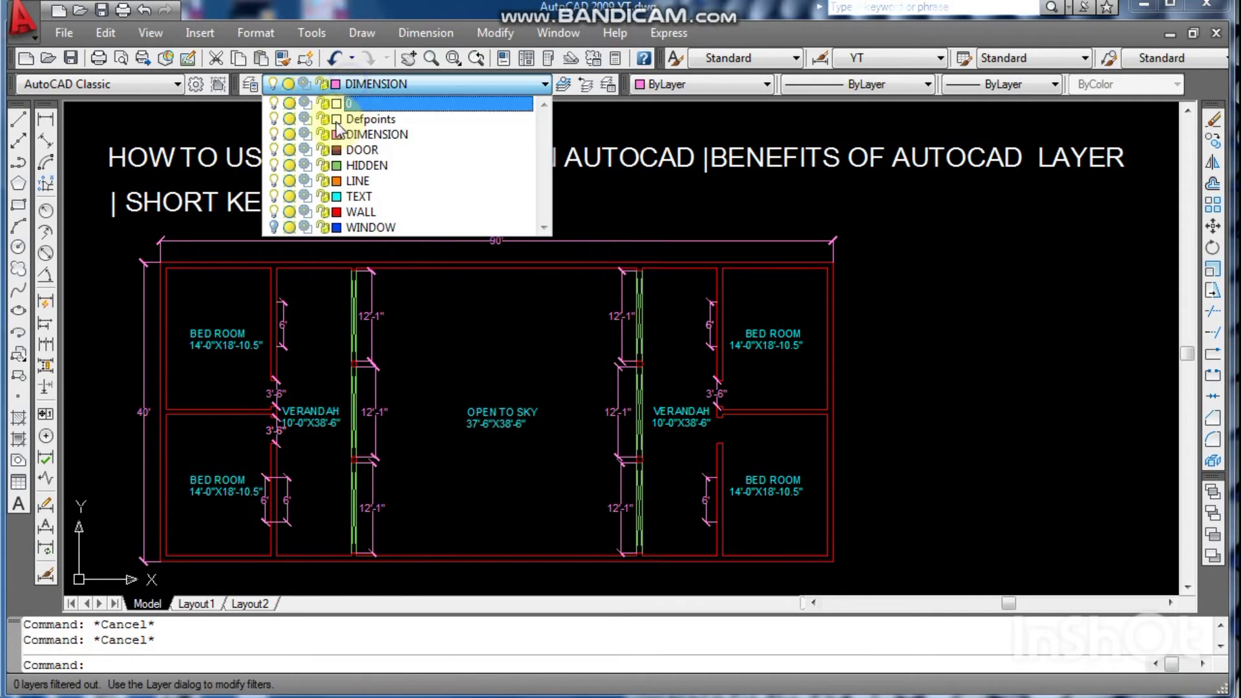
pyautogui.click(280, 228)
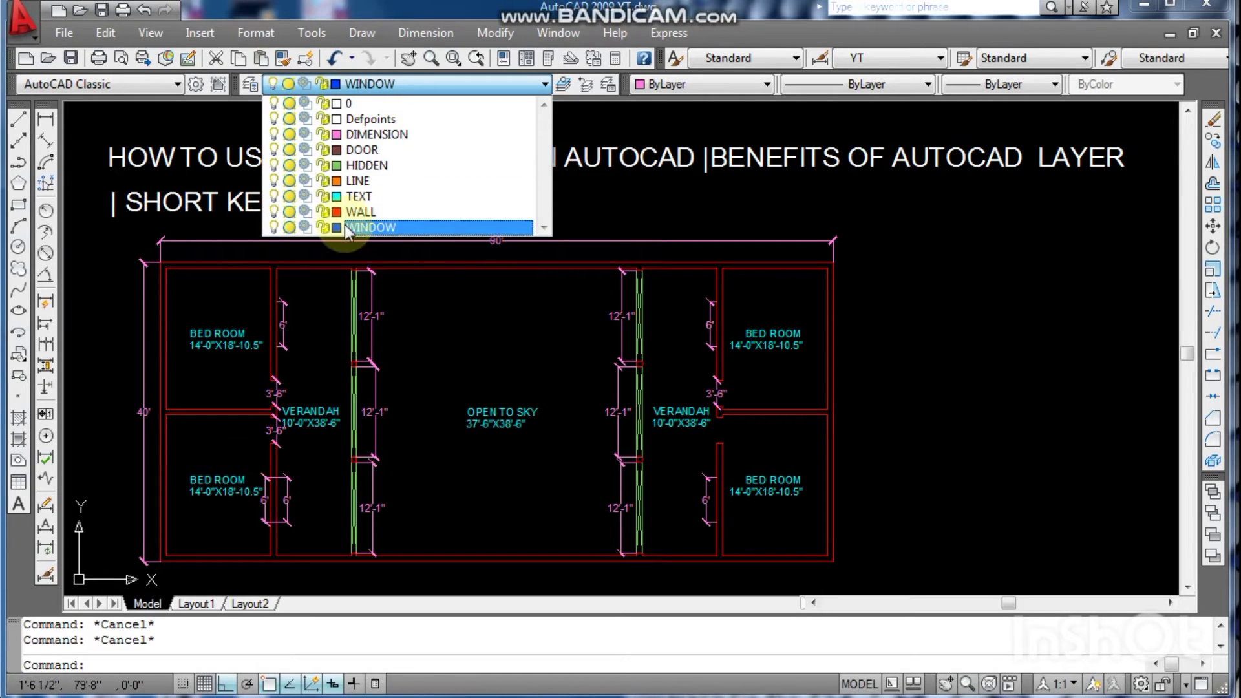
pyautogui.click(408, 295)
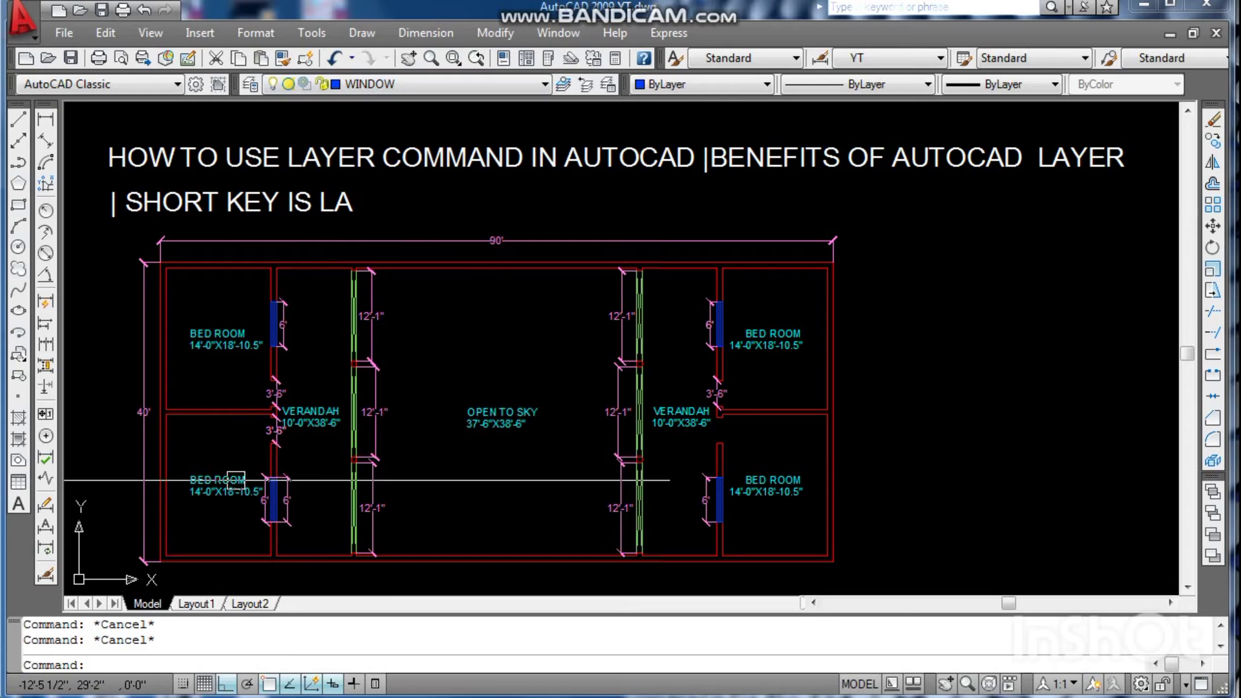
# Step: Lock the WINDOW, DIMENSION and HIDDEN layers so their objects cannot be edited
pyautogui.click(386, 86)
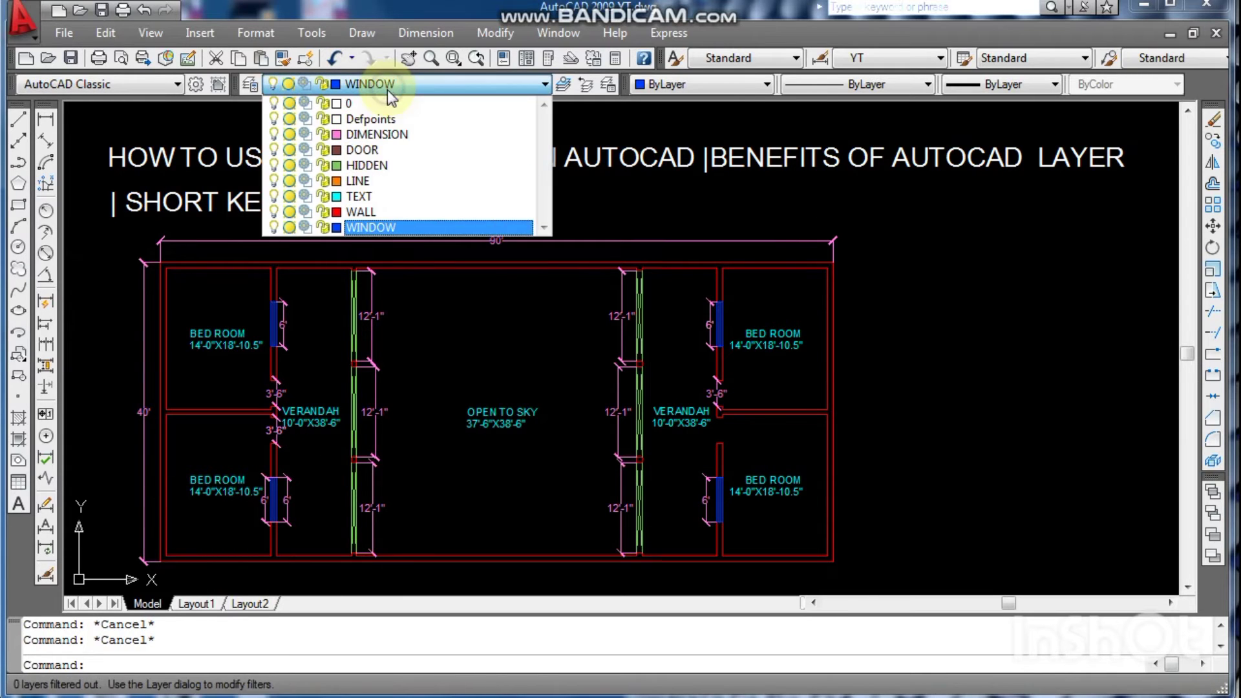
pyautogui.click(322, 228)
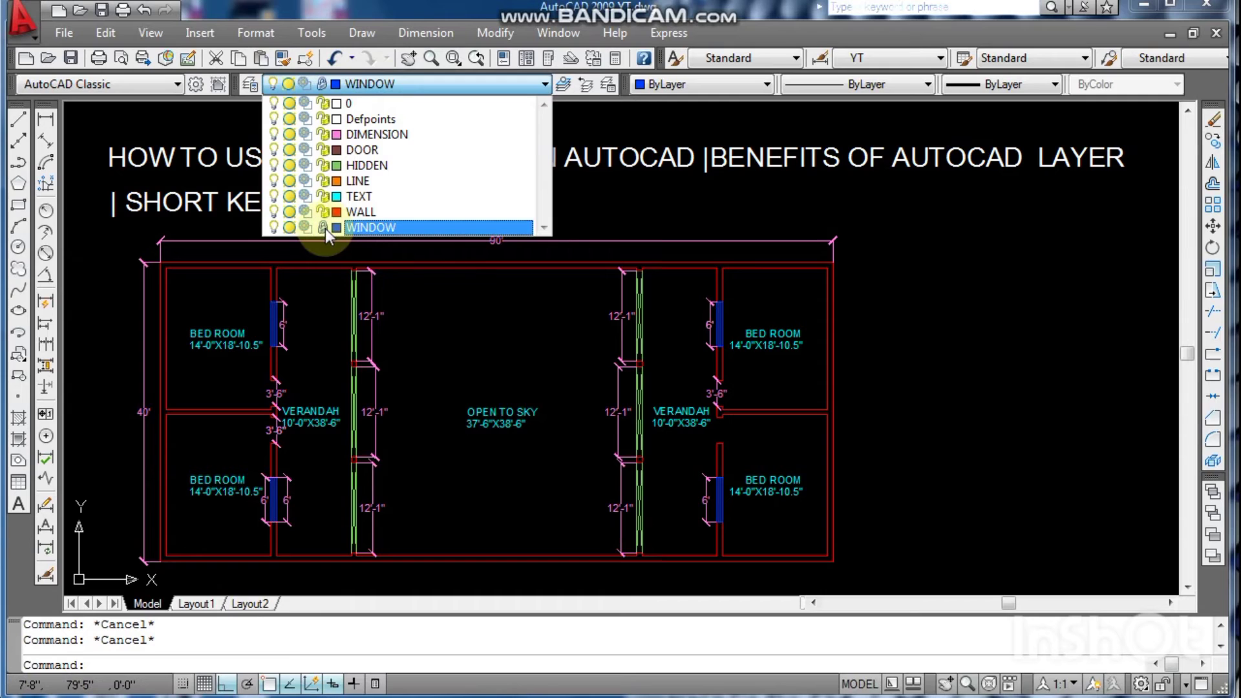
pyautogui.click(352, 327)
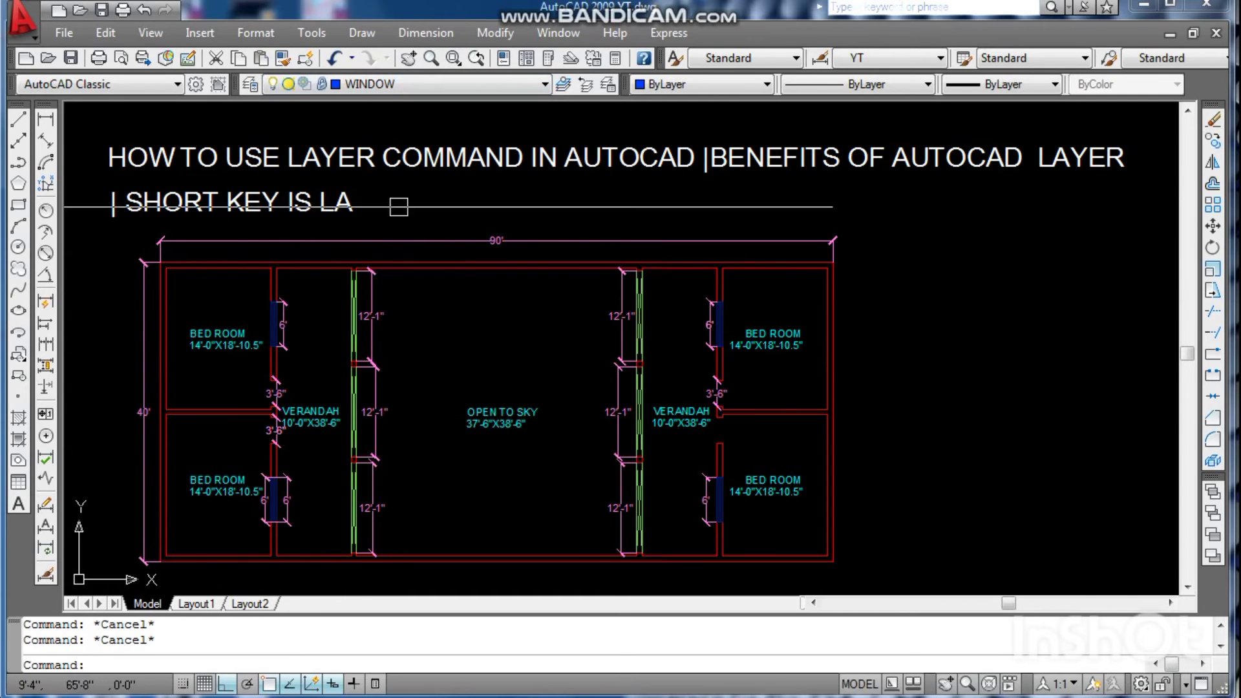
pyautogui.click(368, 84)
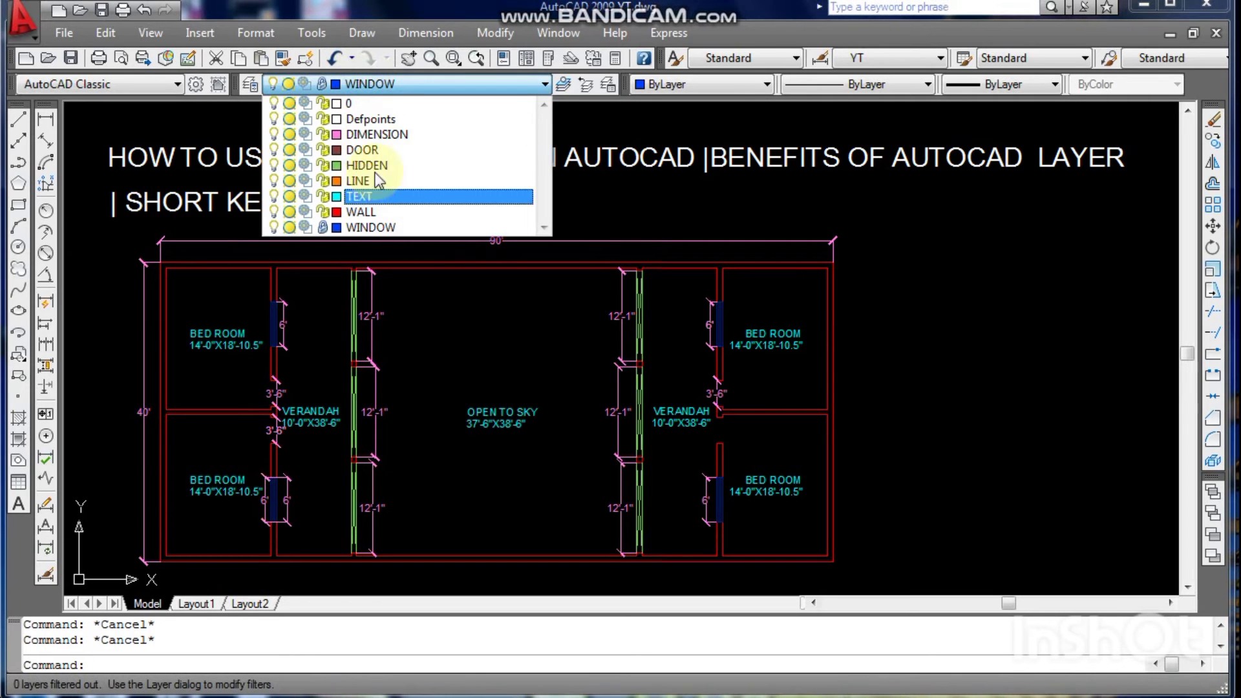
pyautogui.click(322, 134)
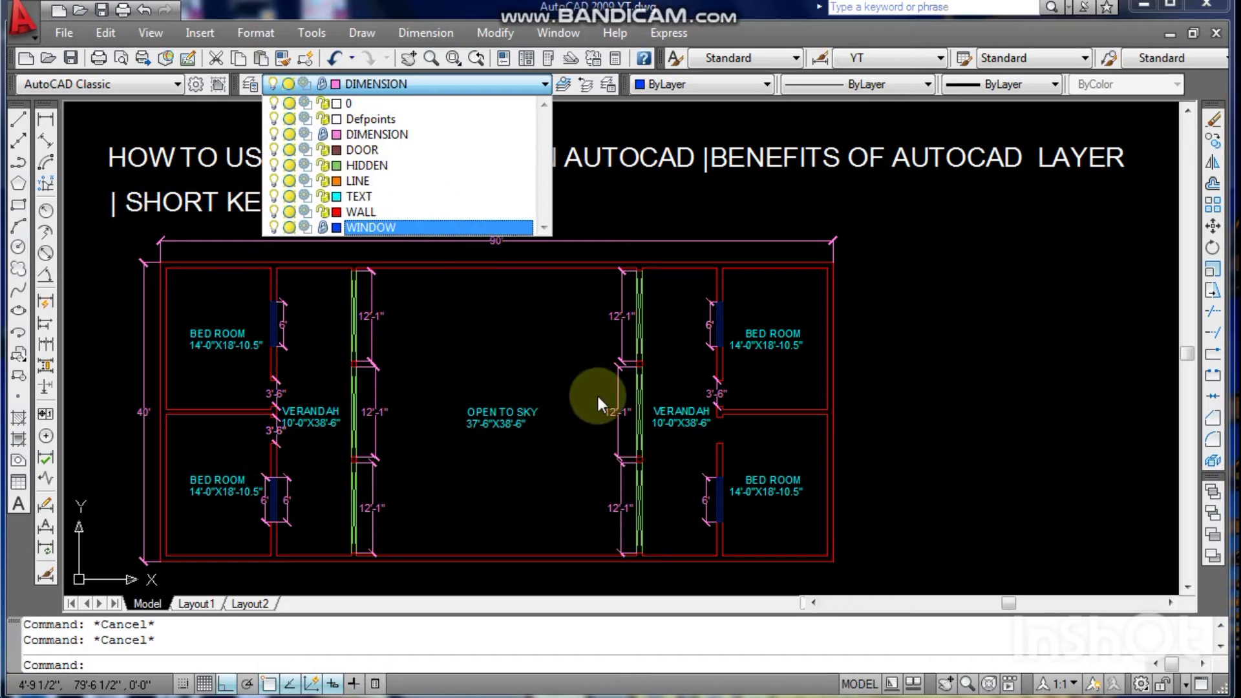
pyautogui.click(325, 166)
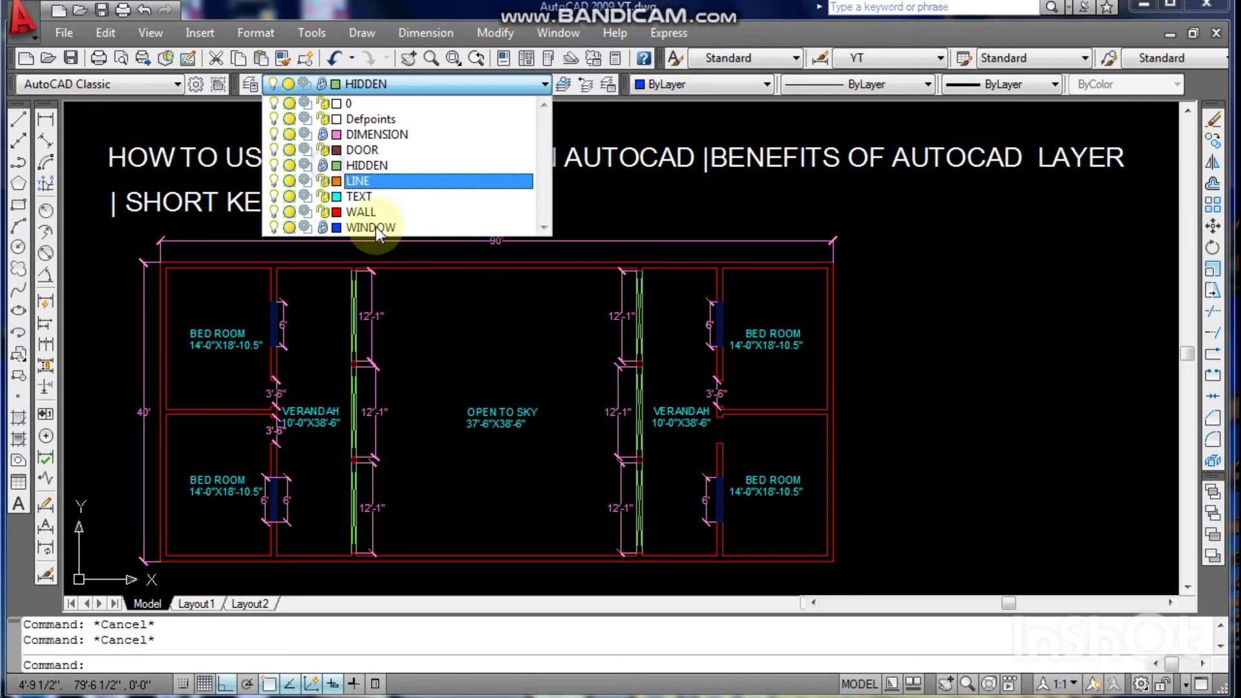
pyautogui.click(430, 338)
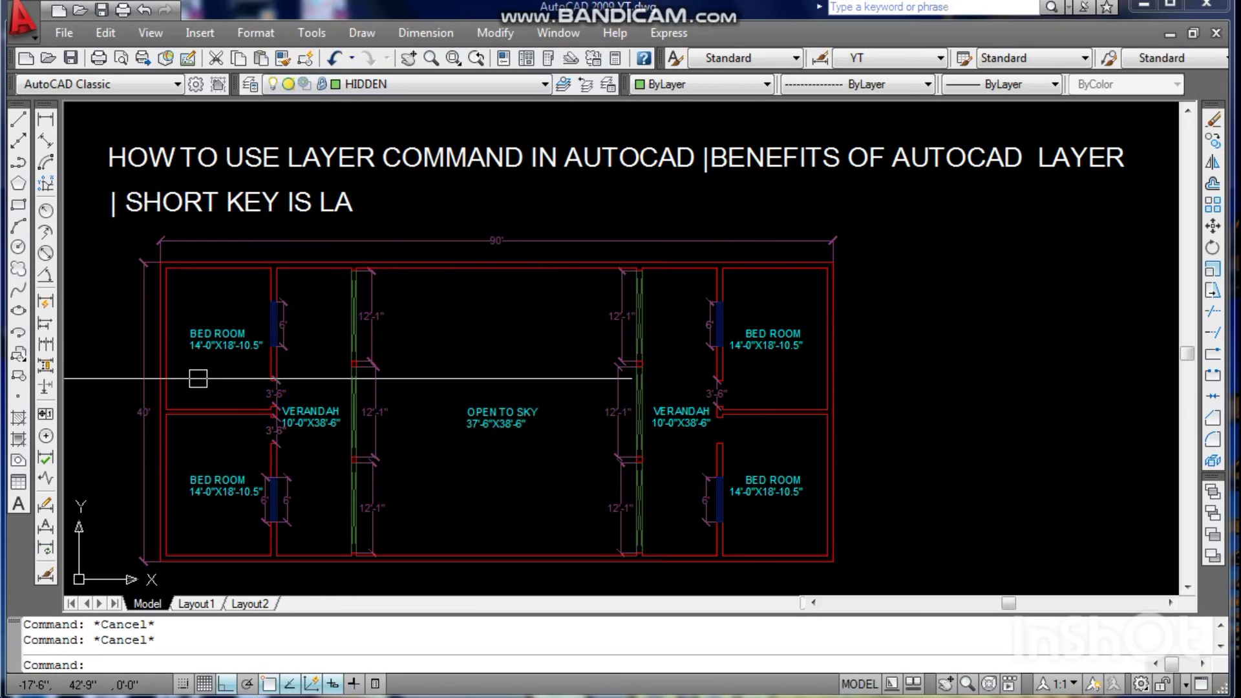
# Step: Try to erase the whole floor plan with a crossing selection, and undo the erase
pyautogui.click(848, 215)
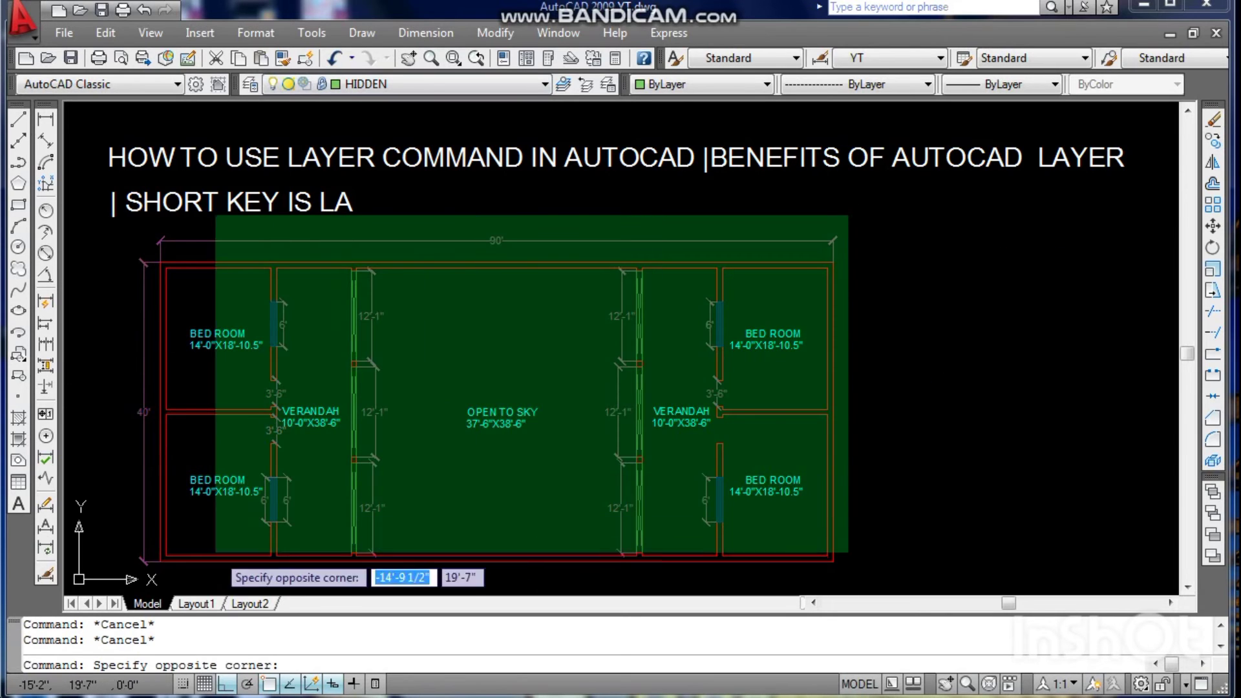
pyautogui.click(117, 573)
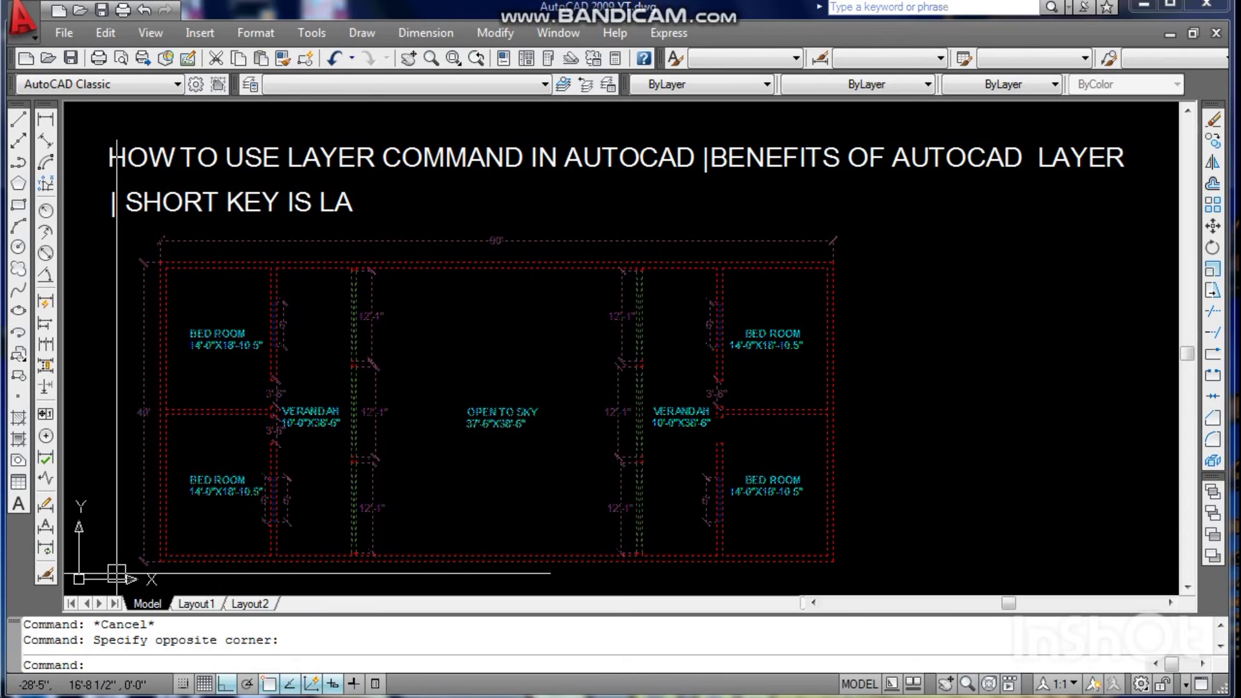
pyautogui.press('Delete')
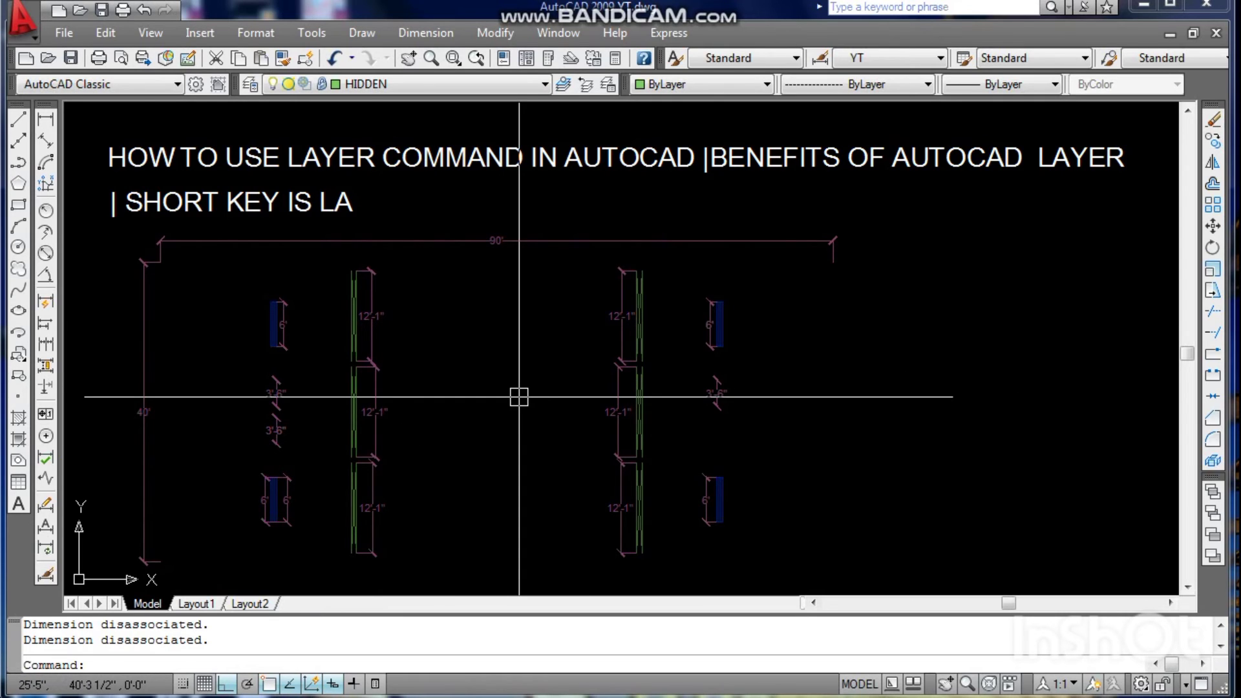
pyautogui.press('Return')
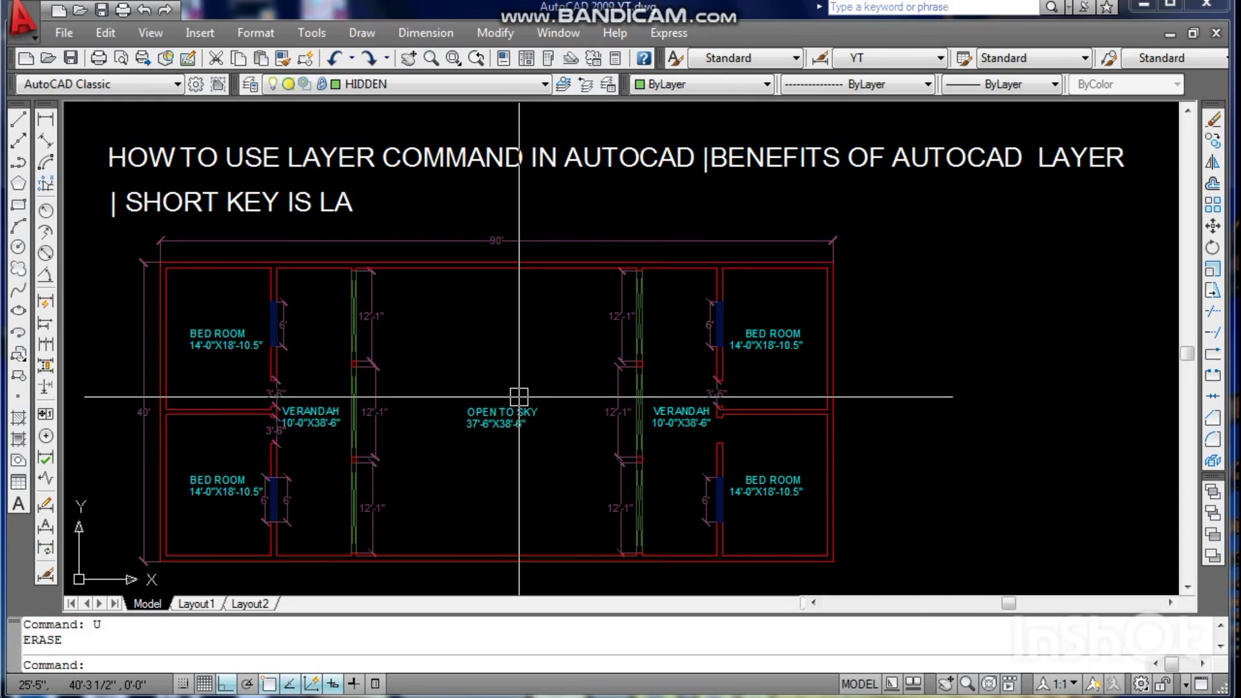